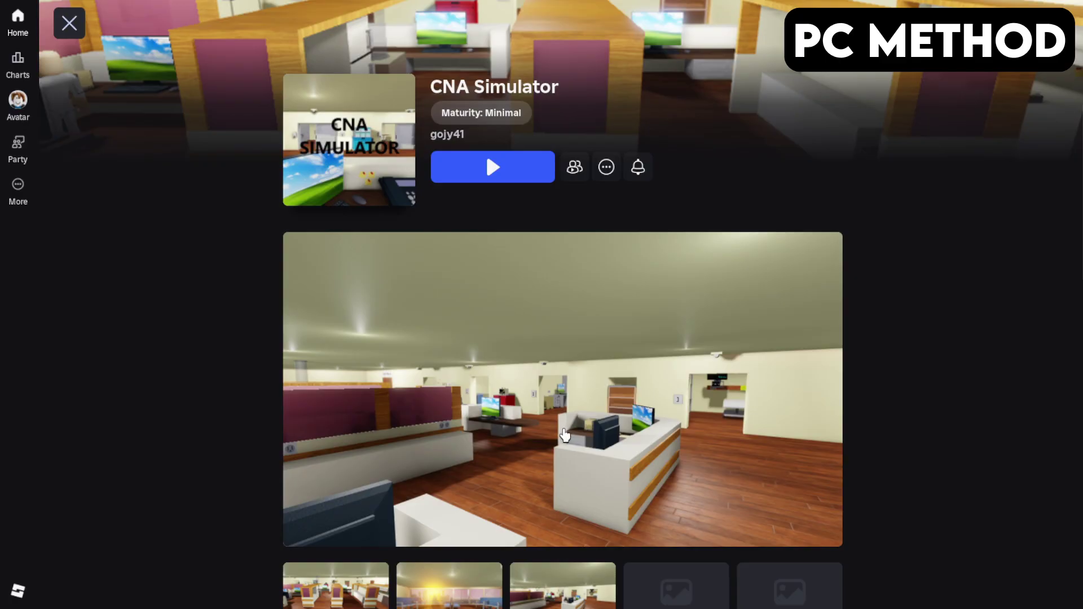
{"action": "scroll", "coordinate": [563, 435], "scroll_direction": "down", "scroll_amount": 5}
{"action": "scroll", "coordinate": [554, 440], "scroll_direction": "down", "scroll_amount": 4}
{"action": "scroll", "coordinate": [509, 428], "scroll_direction": "down", "scroll_amount": 2}
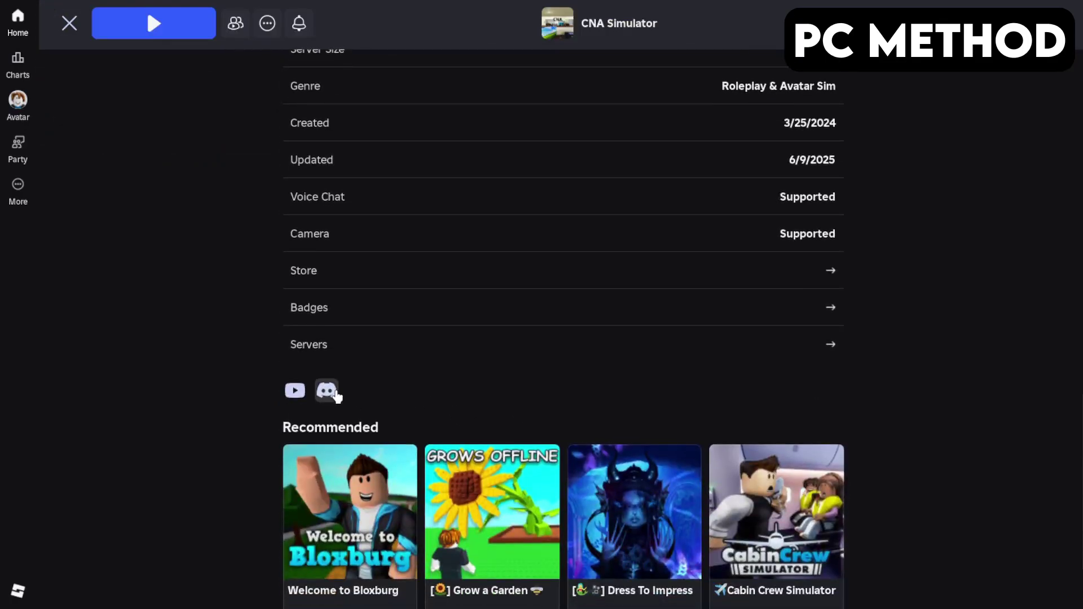
Open the Discord community link on the CNA Simulator game page
{"action": "left_click", "coordinate": [327, 391]}
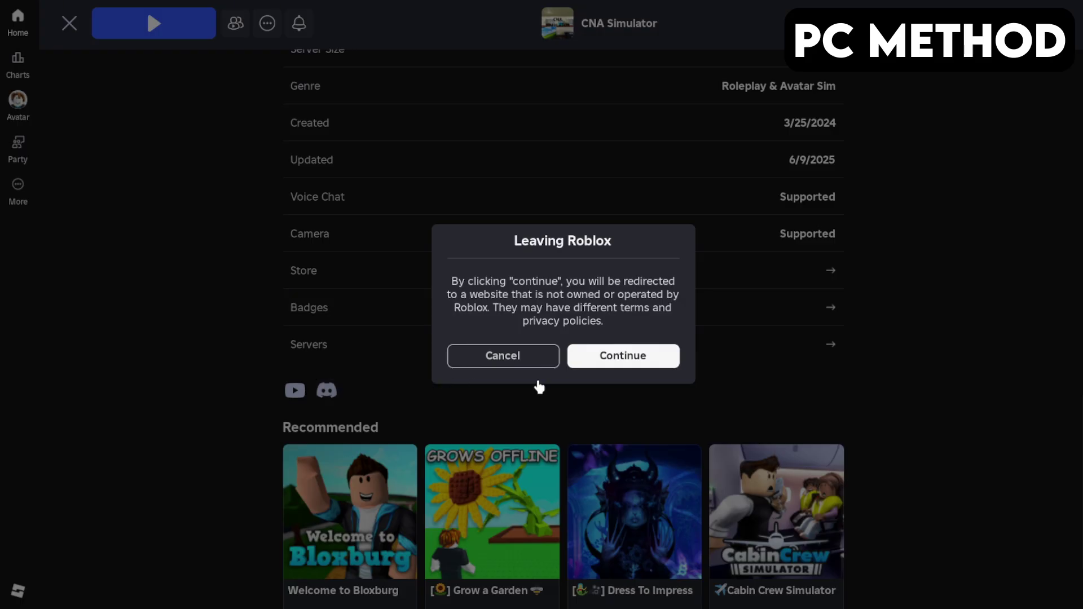
Confirm leaving Roblox so Discord shows the CNA Simulator invite
{"action": "left_click", "coordinate": [618, 356]}
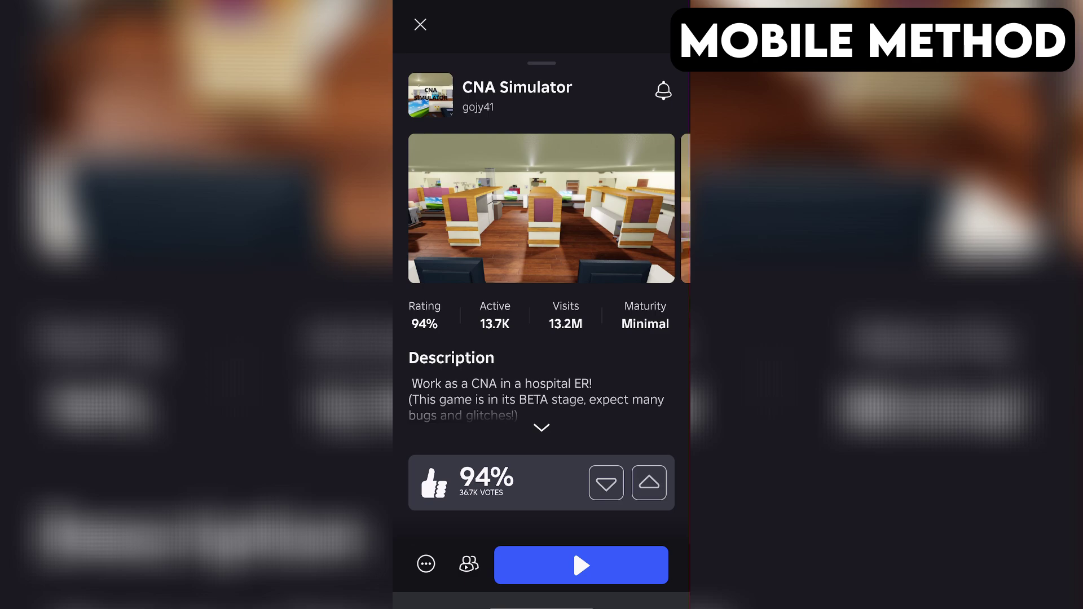
{"action": "scroll", "coordinate": [542, 322], "scroll_direction": "down", "scroll_amount": 5}
{"action": "scroll", "coordinate": [542, 322], "scroll_direction": "down", "scroll_amount": 5}
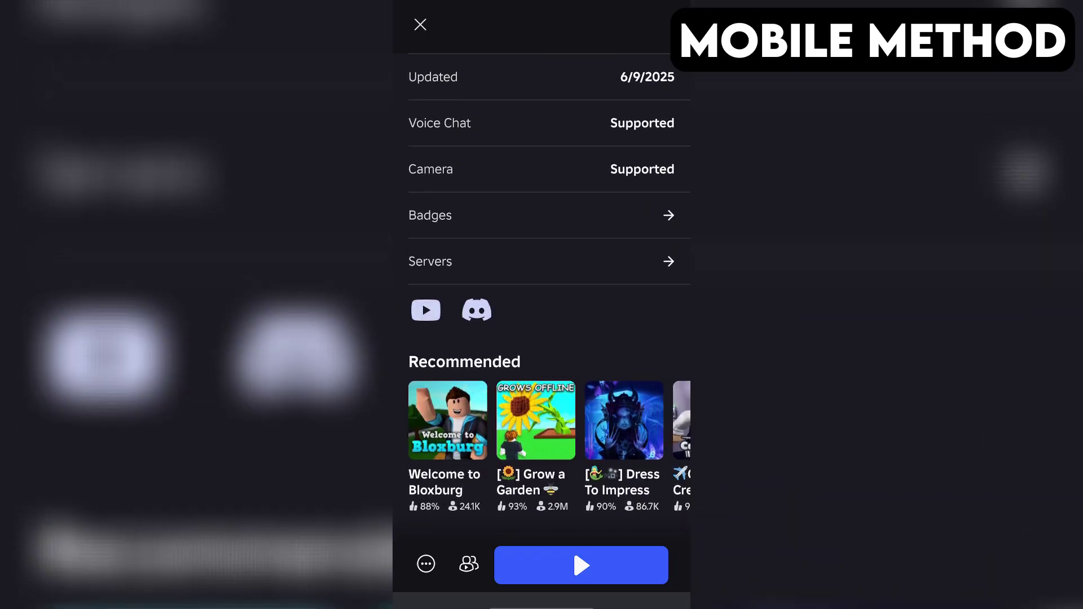
On mobile, open the game's Discord link and confirm leaving Roblox
{"action": "left_click", "coordinate": [477, 310]}
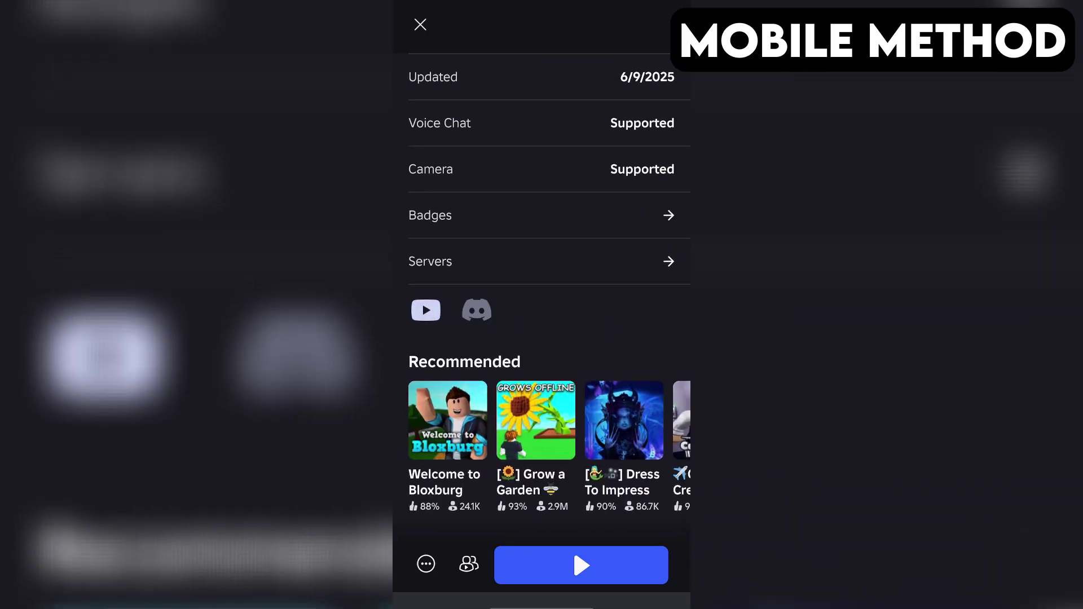
{"action": "left_click", "coordinate": [600, 354]}
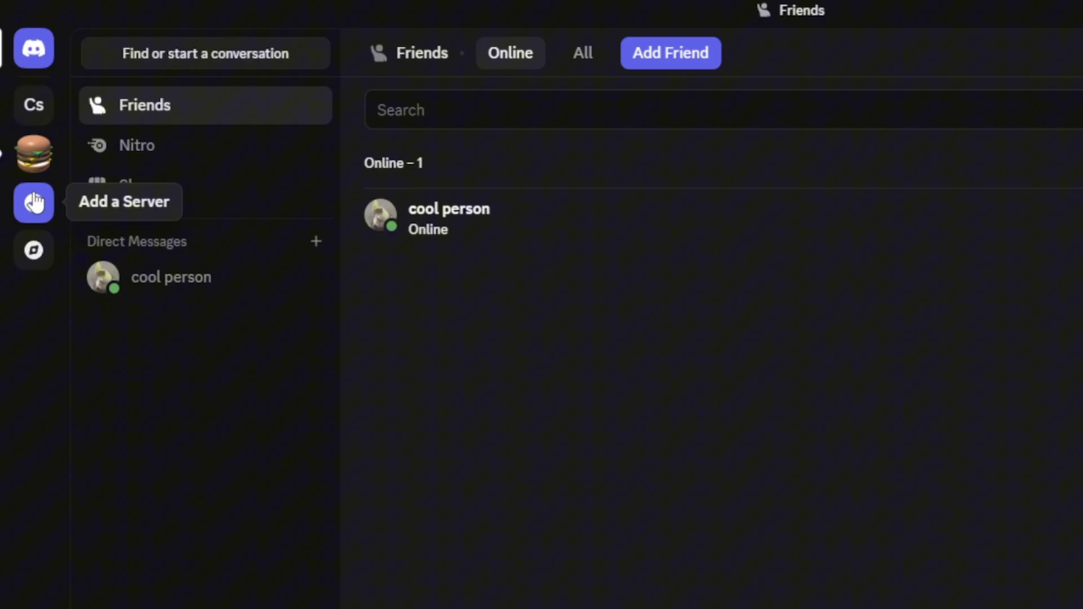
Choose Join a Server from Discord's Add a Server menu
{"action": "left_click", "coordinate": [34, 202]}
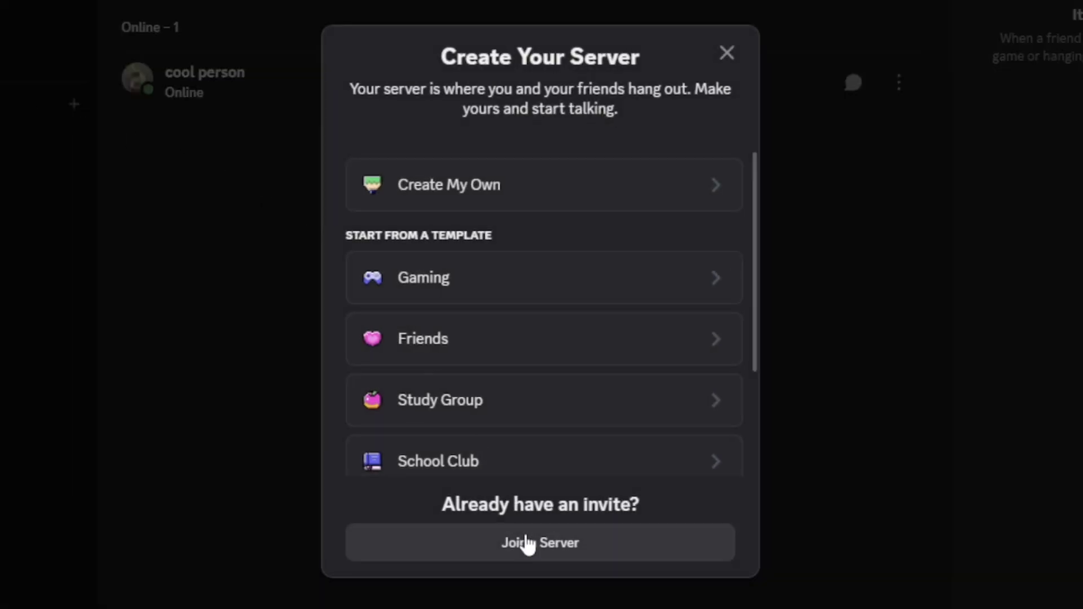
{"action": "left_click", "coordinate": [551, 542]}
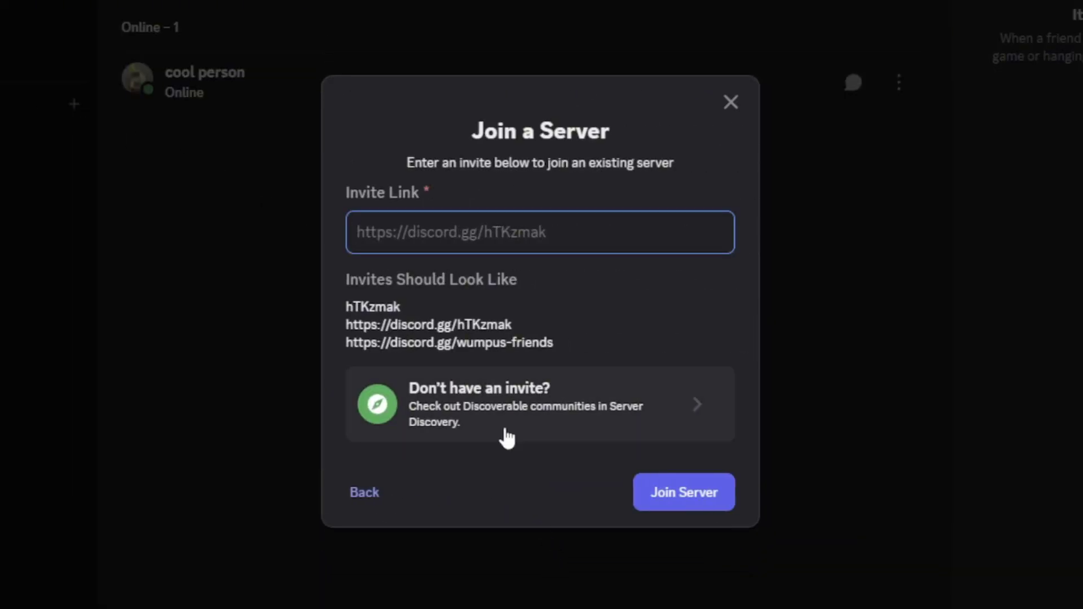